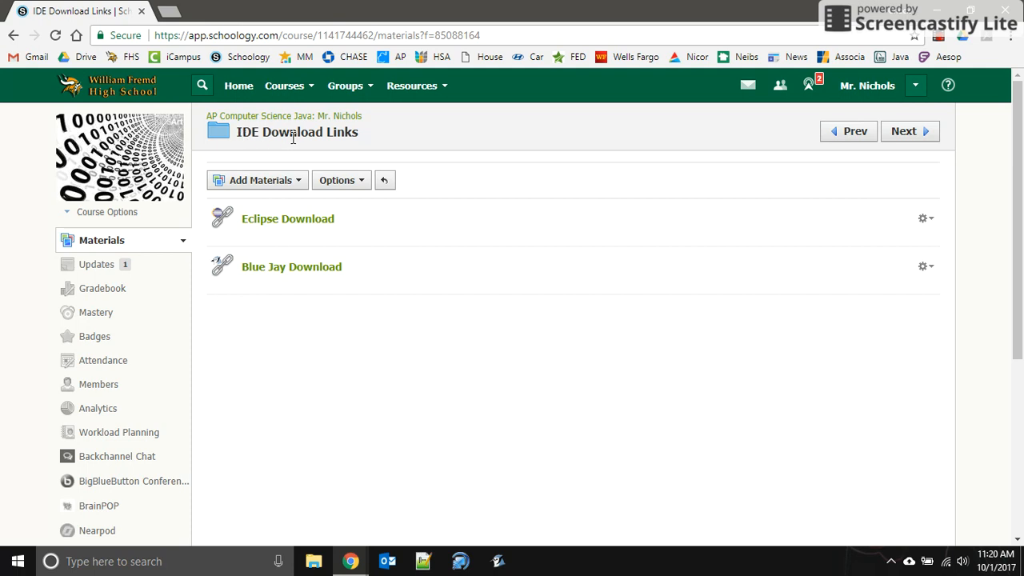
Open the Eclipse Download link from the course materials and download the 64-bit Eclipse Oxygen installer.
click(310, 221)
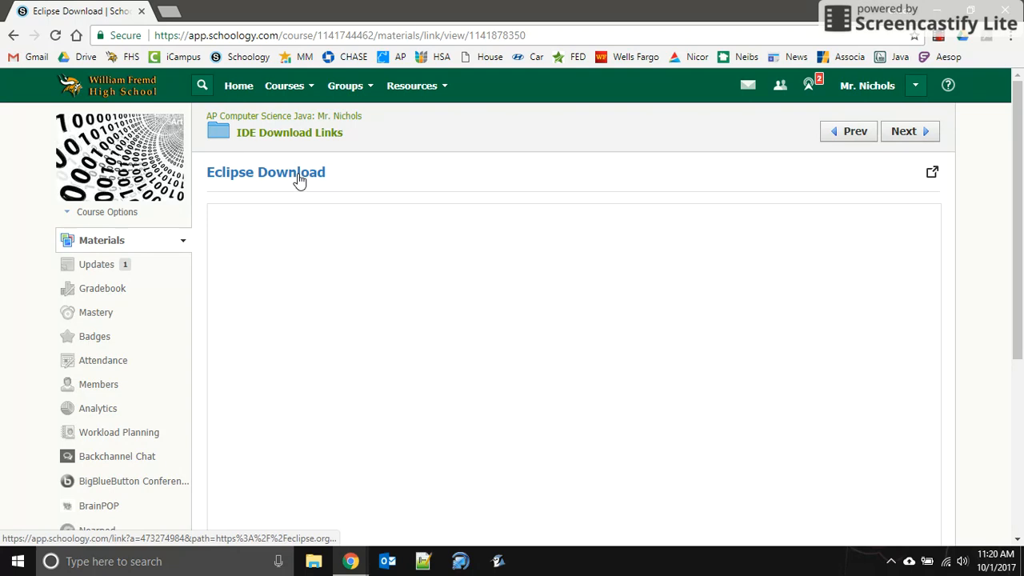
click(299, 180)
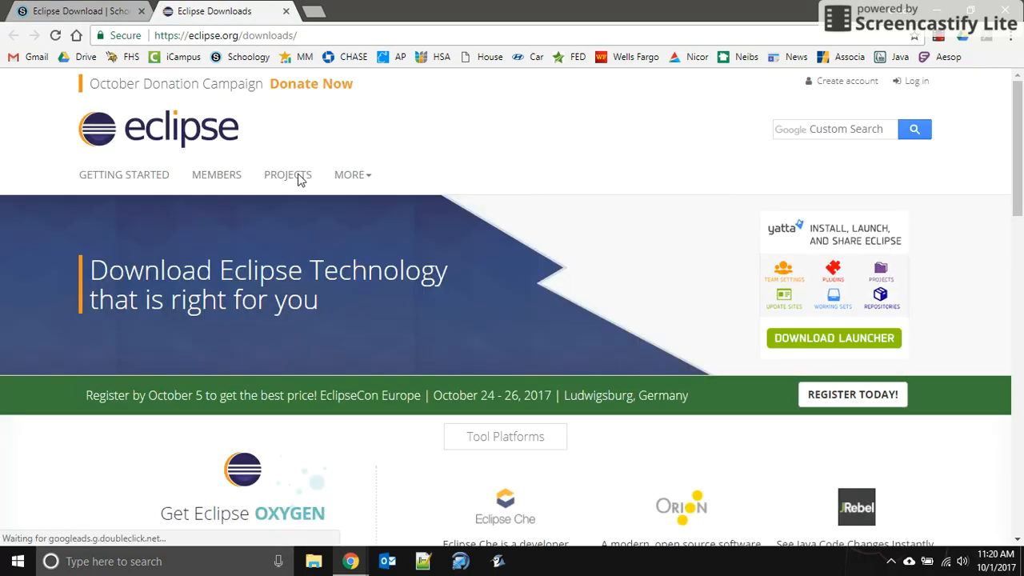
scroll(298, 180, down, 3)
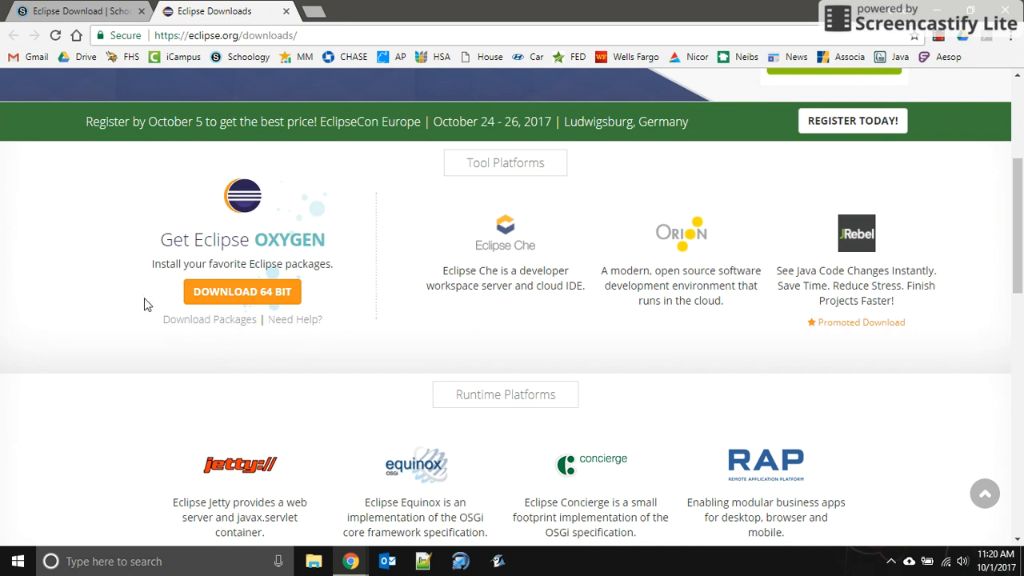
click(202, 293)
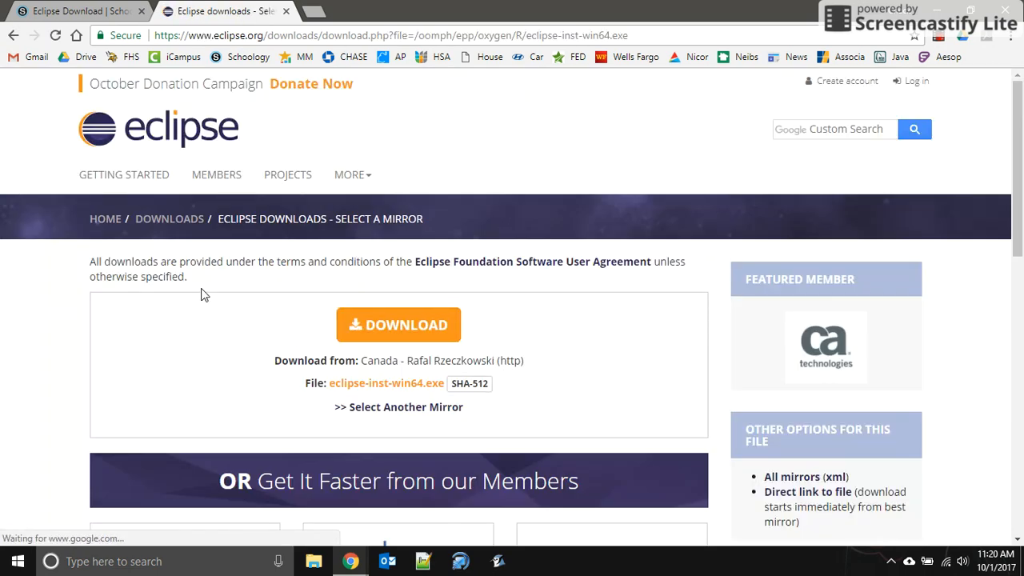
click(438, 331)
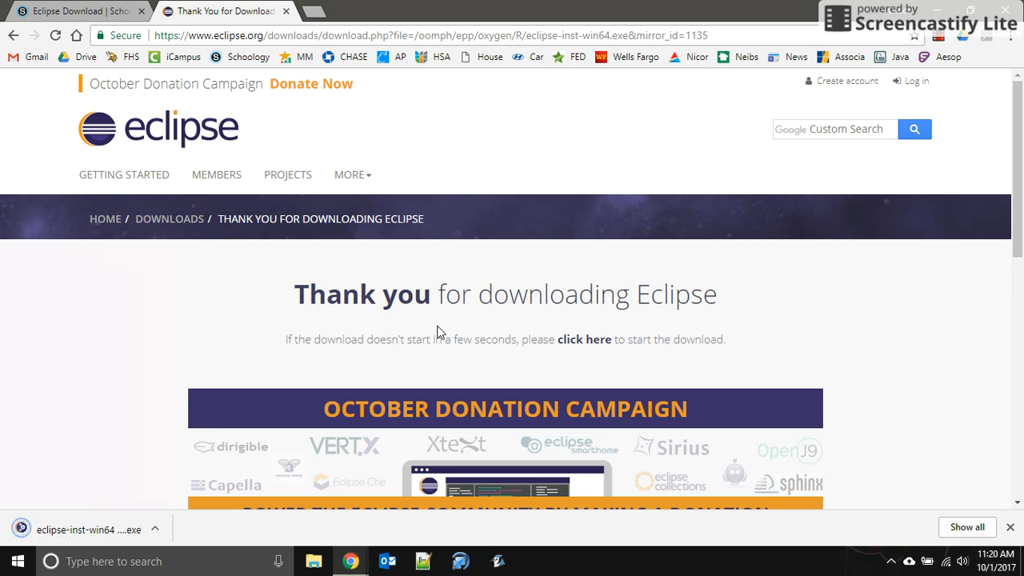
Run the downloaded Eclipse installer, declining to browse the system for Java, and open the Oracle JDK 1.8.0 download page.
click(86, 531)
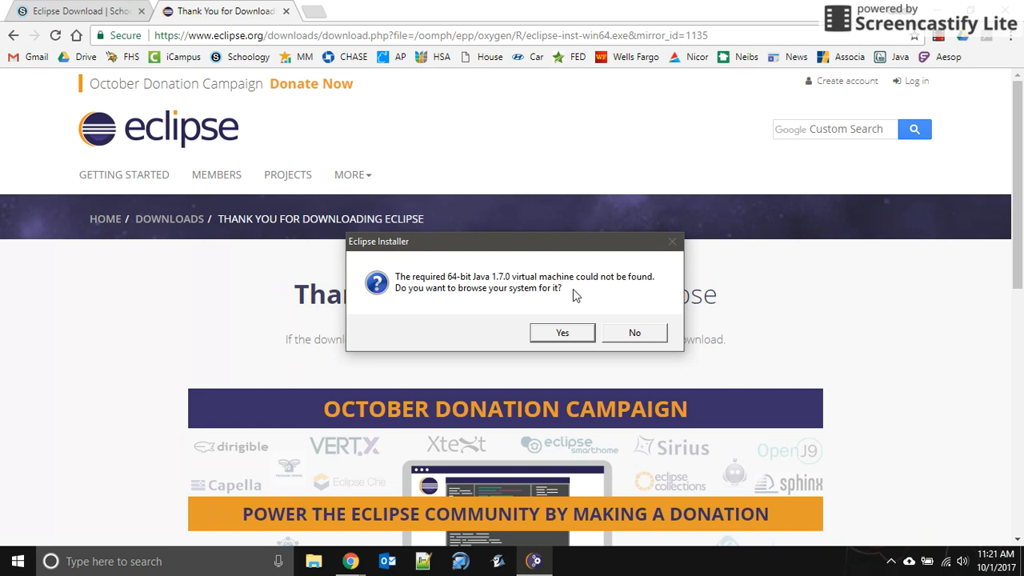
click(640, 336)
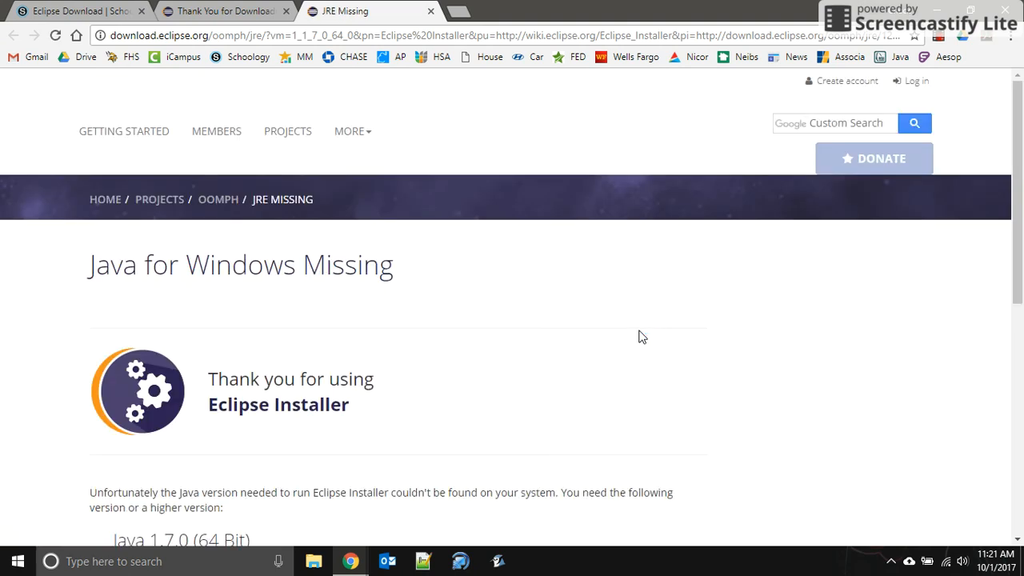
scroll(640, 336, down, 2)
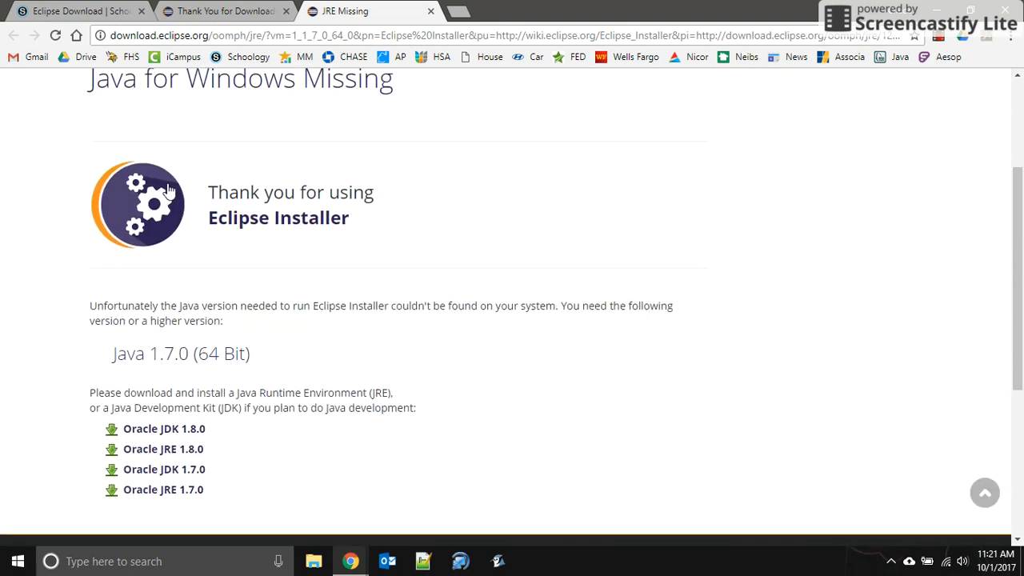
scroll(267, 339, down, 3)
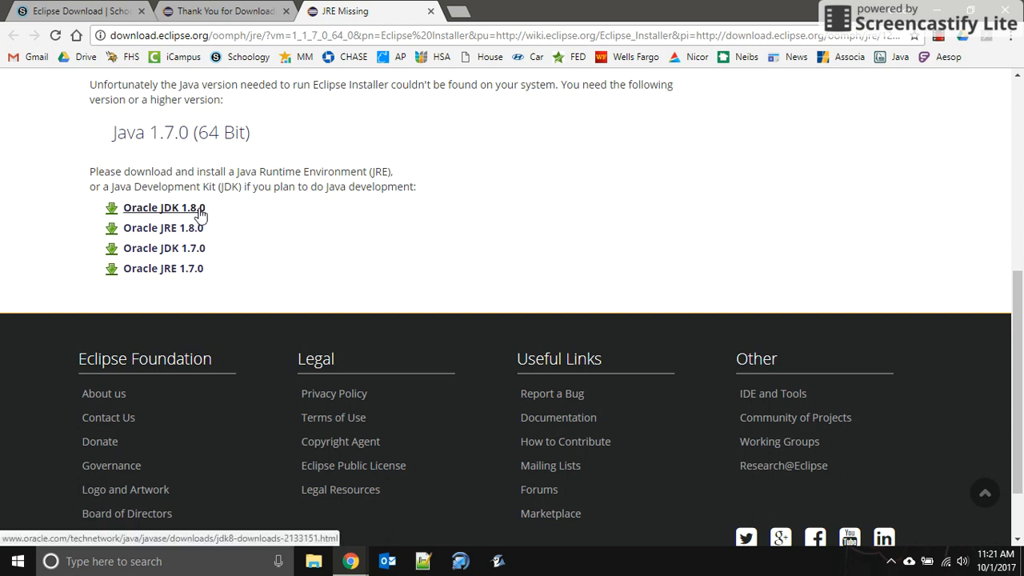
click(200, 209)
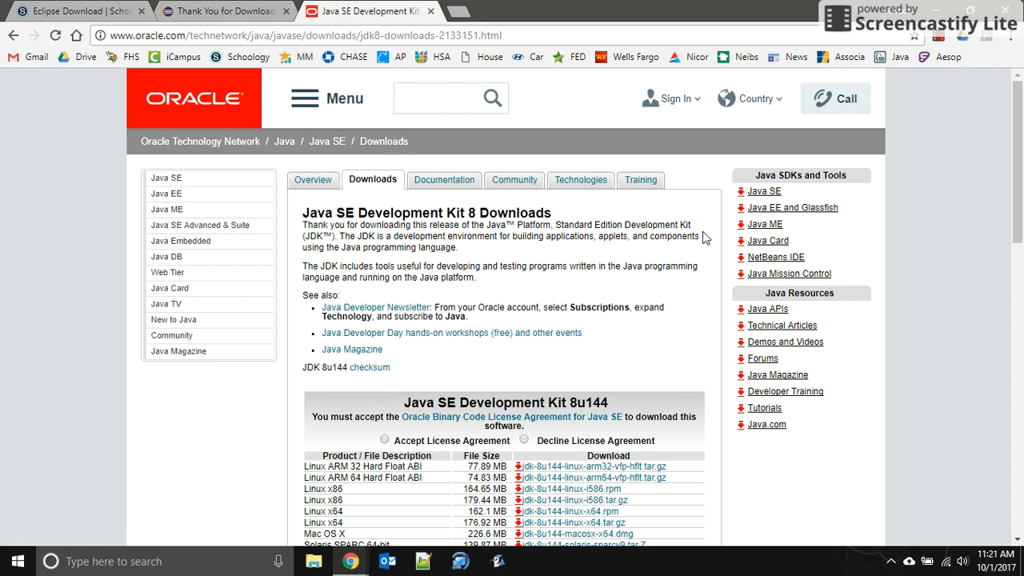
Accept the Java SE Development Kit 8u144 license agreement and download the Windows x64 file jdk-8u144-windows-x64.exe.
scroll(704, 237, down, 1)
scroll(704, 238, down, 2)
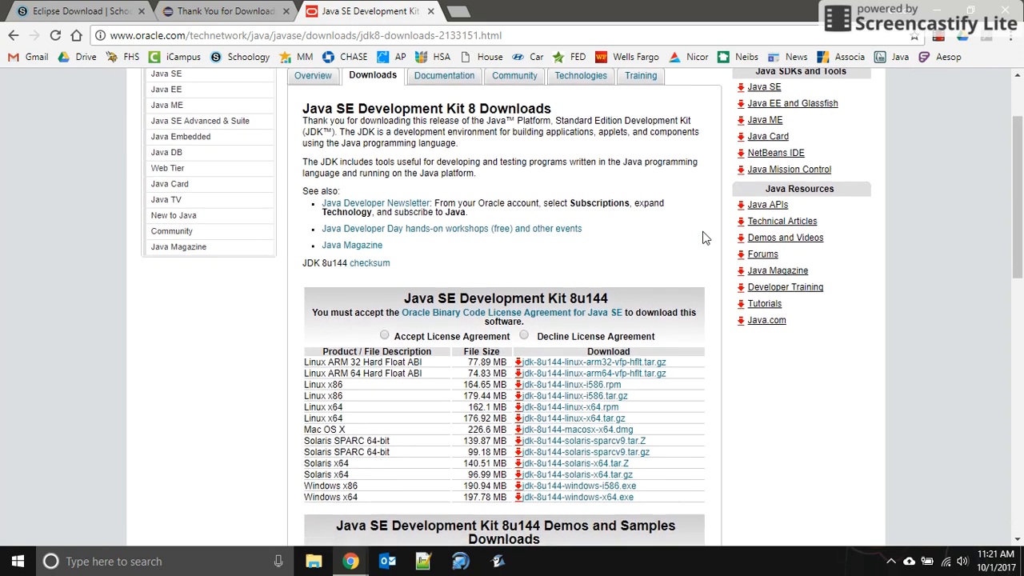
scroll(704, 237, down, 1)
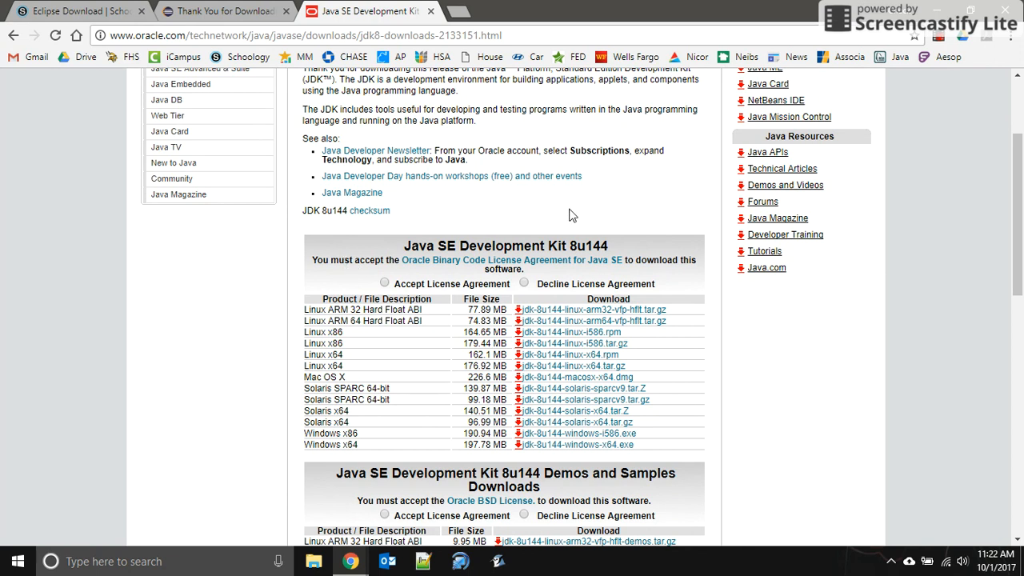
click(384, 284)
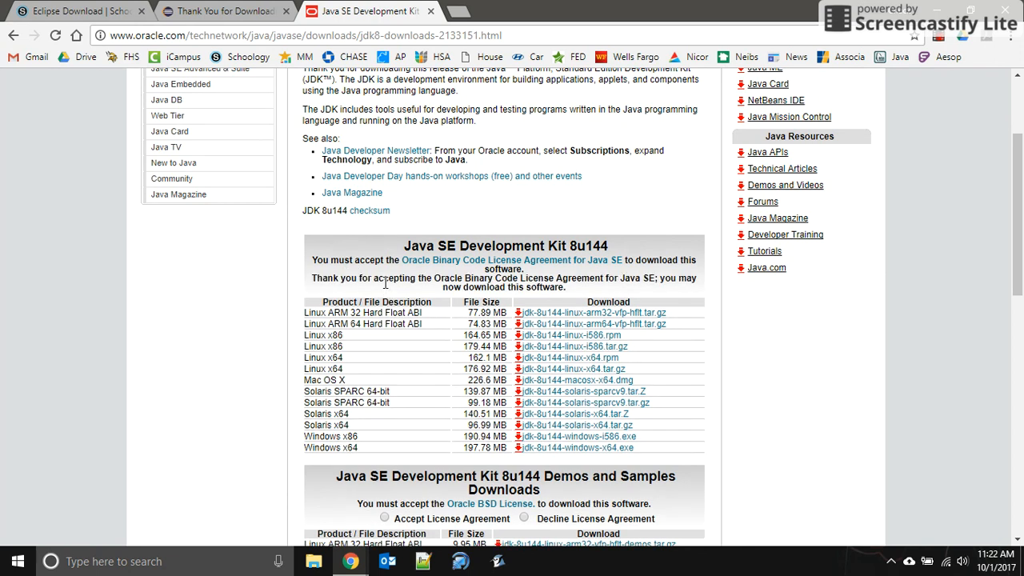
scroll(376, 304, down, 1)
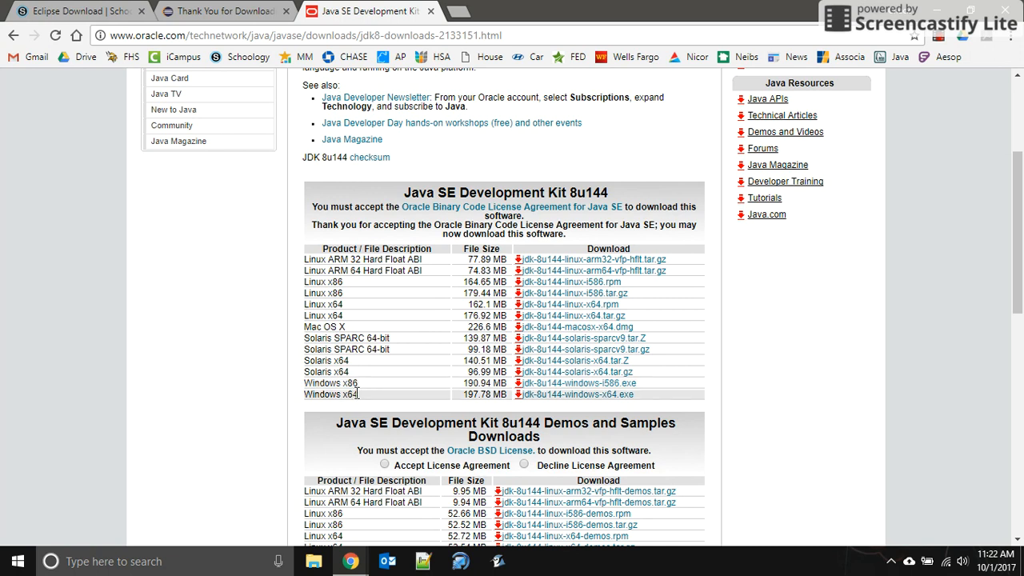
click(560, 395)
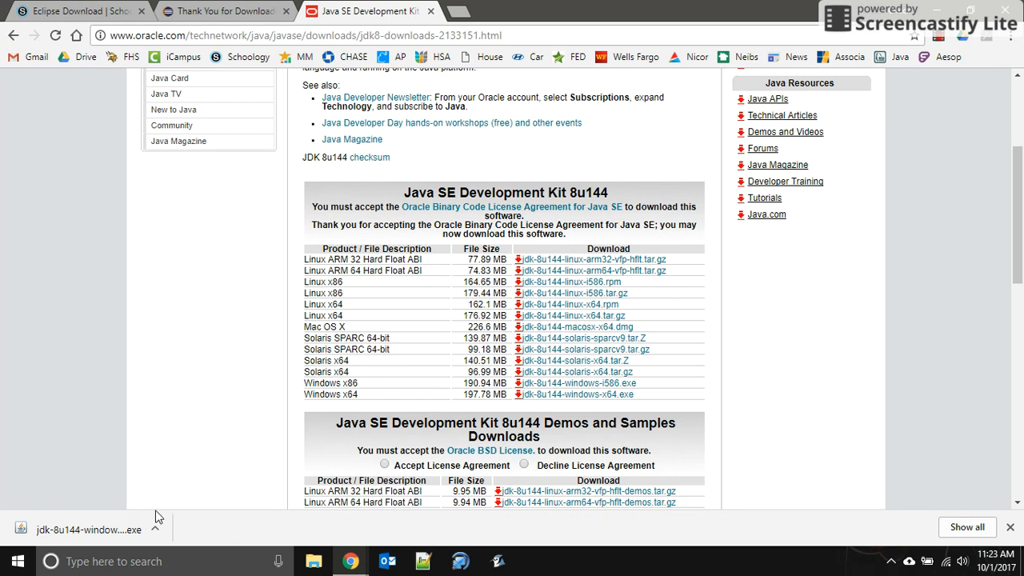
Try to run the downloaded jdk-8u144-windows-x64 installer and minimize the browser window.
click(136, 540)
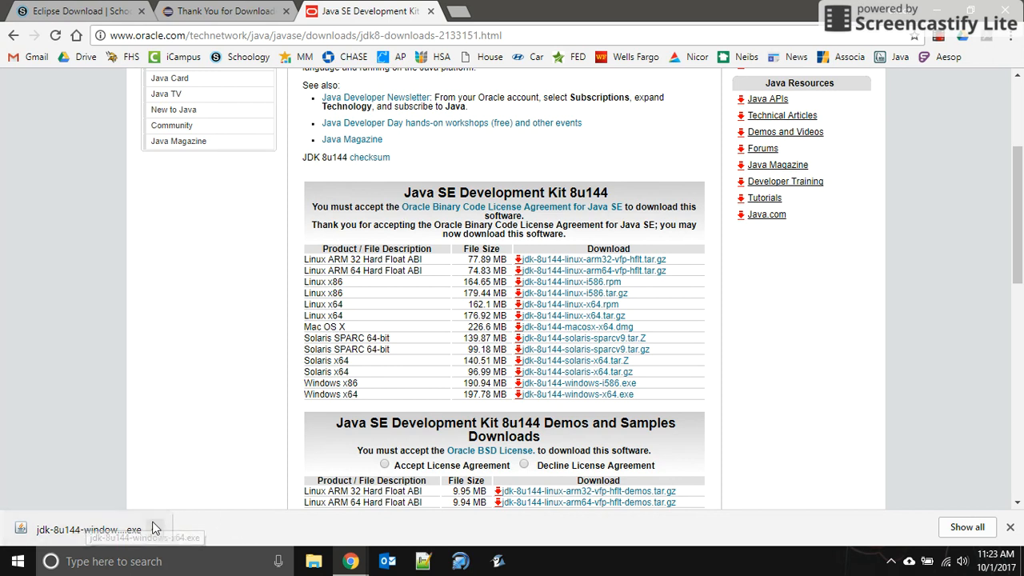
click(102, 529)
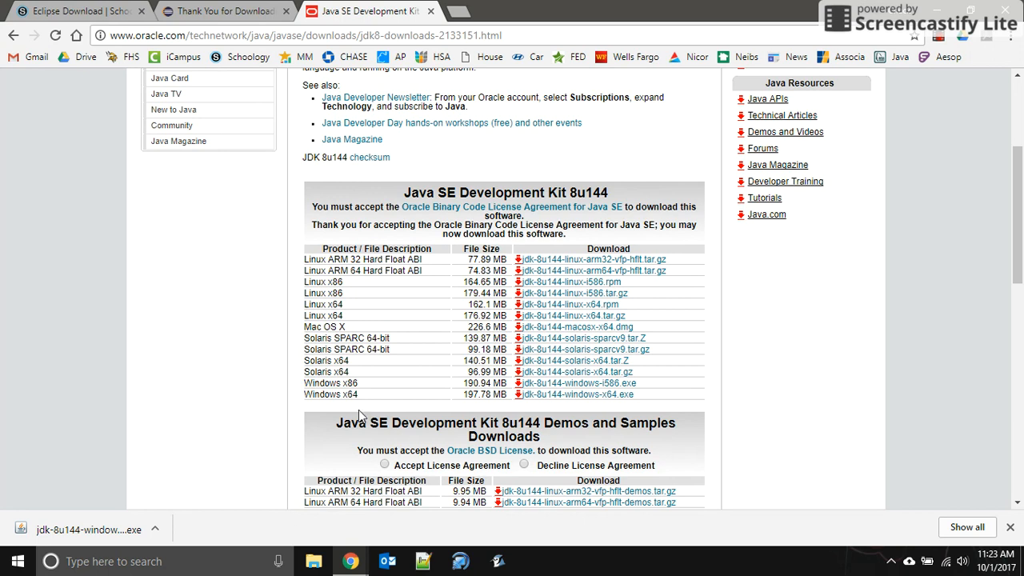
click(936, 12)
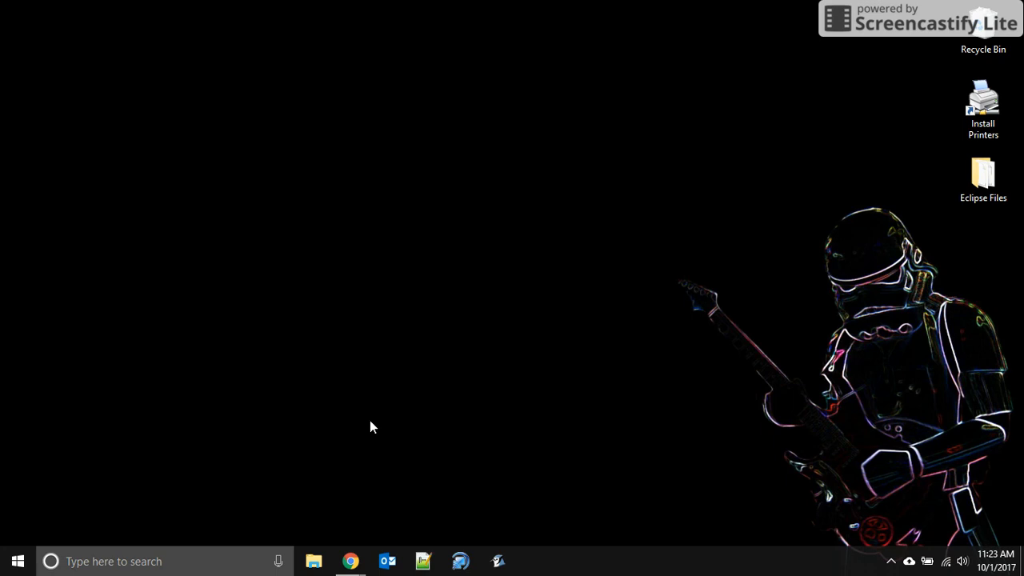
Search Windows for eclipse and try to open the best-match eclipse folder in jee-oxygen.
click(162, 560)
text(e)
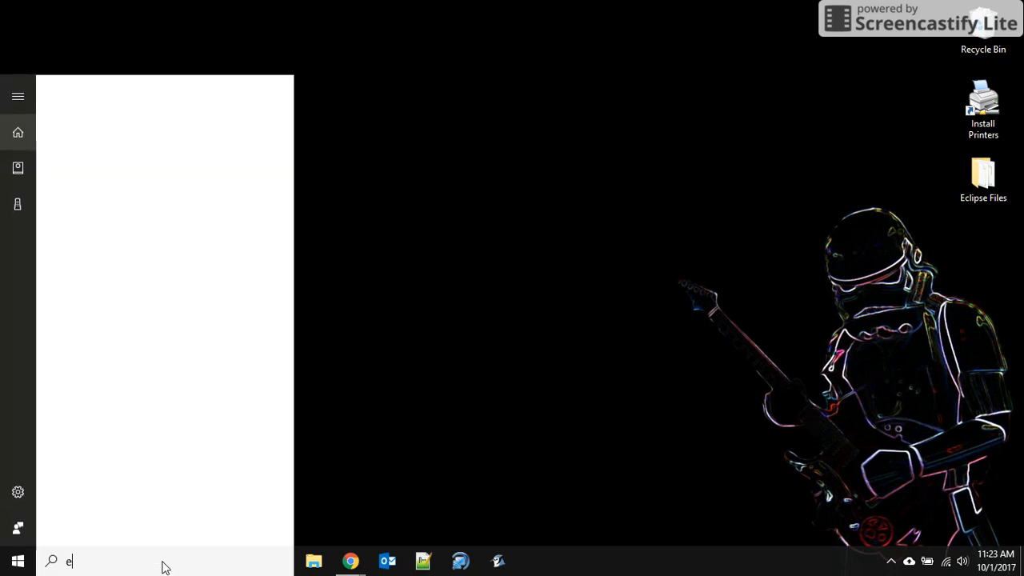
text(clipse)
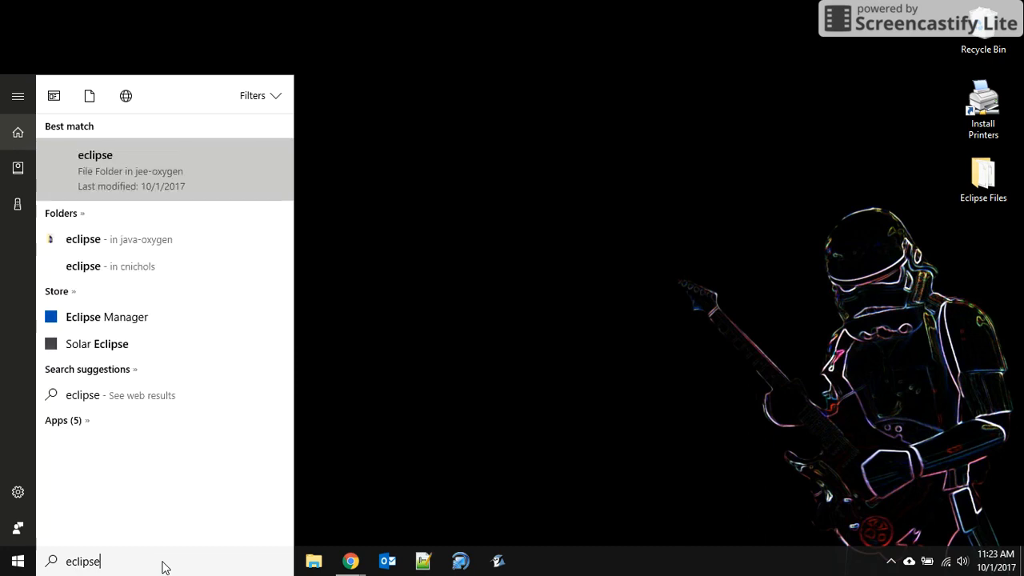
click(116, 162)
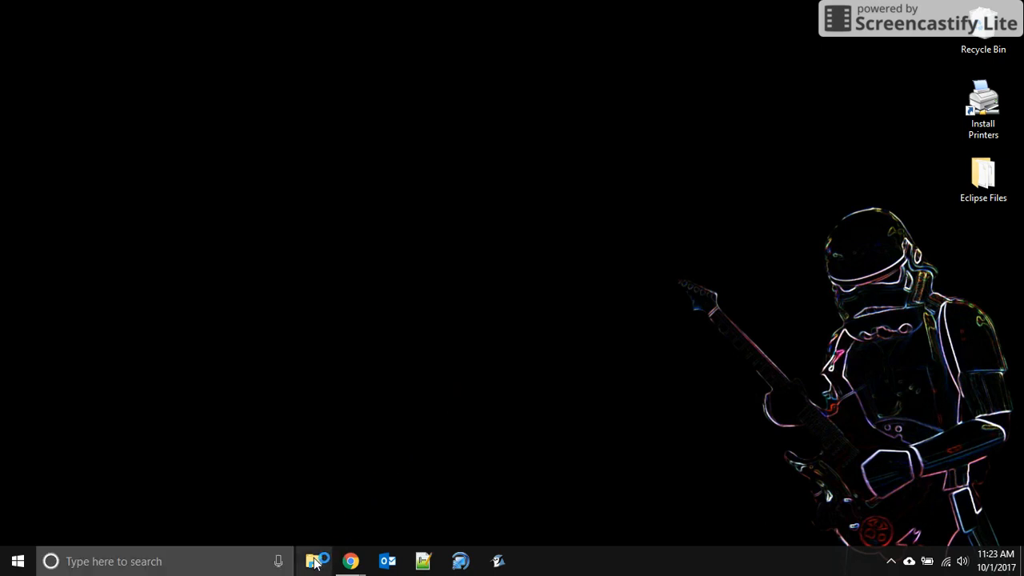
Open the Downloads folder in File Explorer, run eclipse-inst-win64, and close the folder window.
click(315, 562)
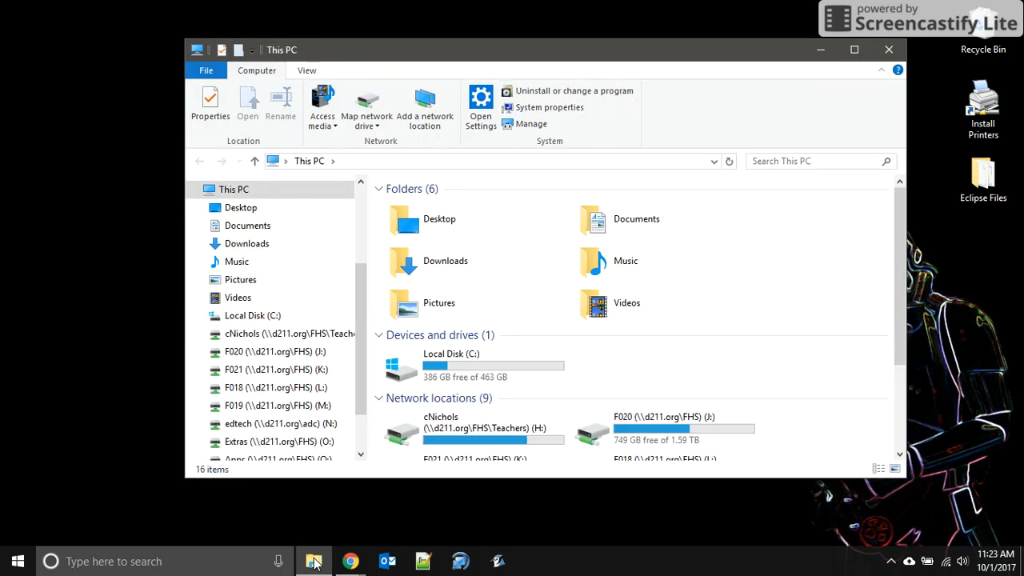
click(258, 248)
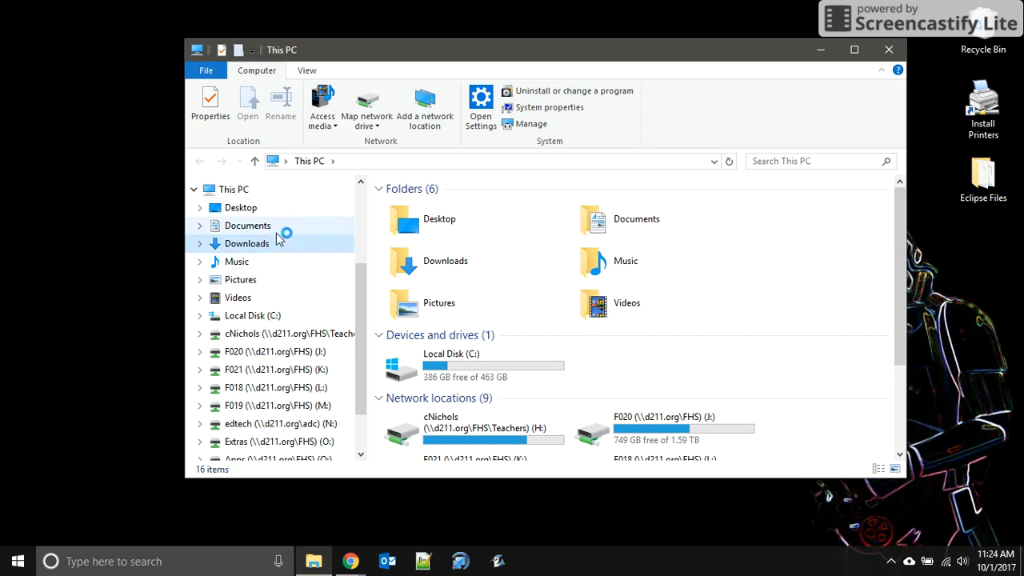
click(264, 249)
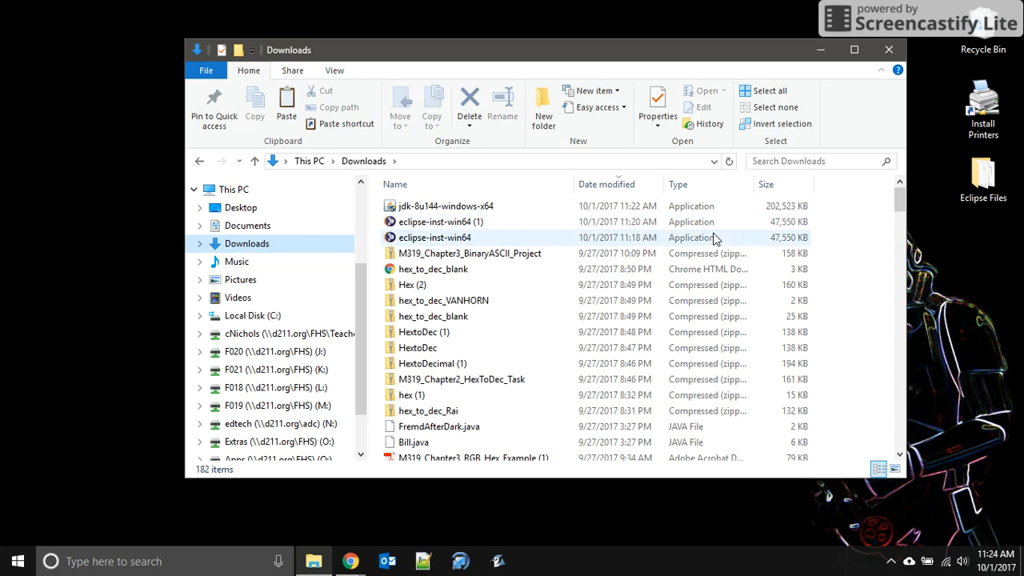
double_click(454, 237)
double_click(476, 240)
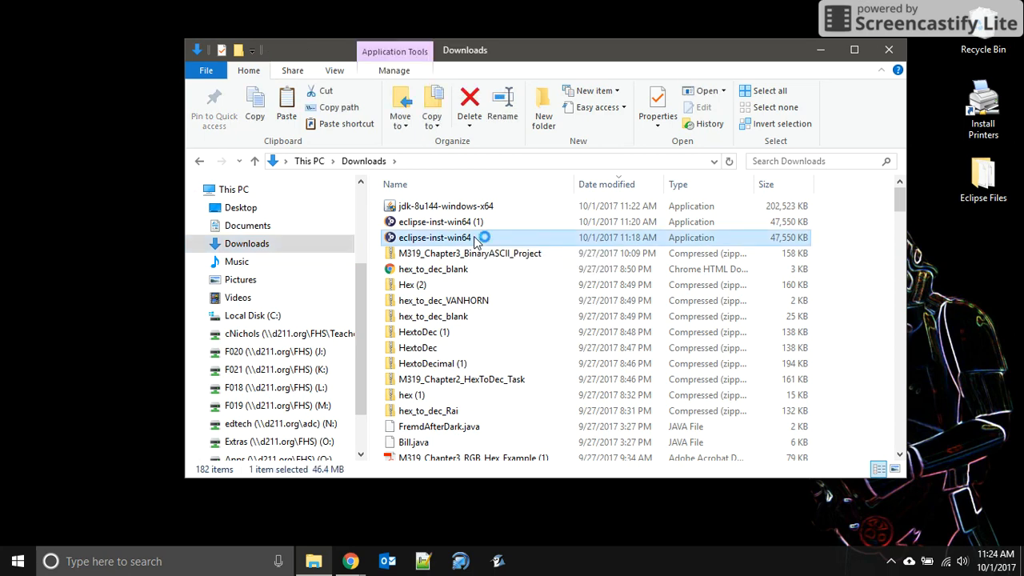
click(890, 52)
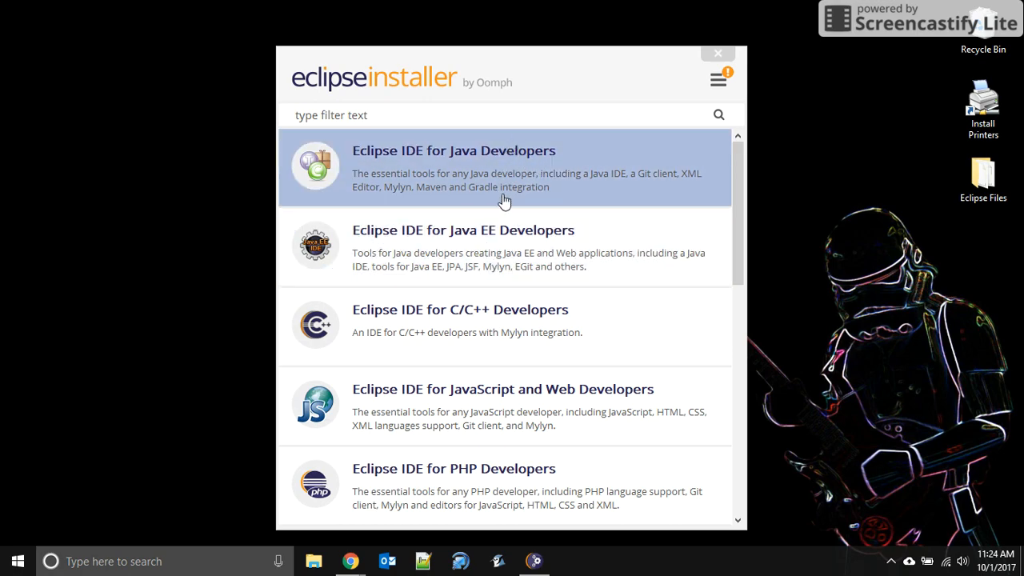
Look through the packages offered by the Eclipse installer and choose Eclipse IDE for Java Developers.
scroll(492, 304, down, 3)
scroll(492, 304, down, 5)
scroll(492, 304, up, 7)
click(473, 155)
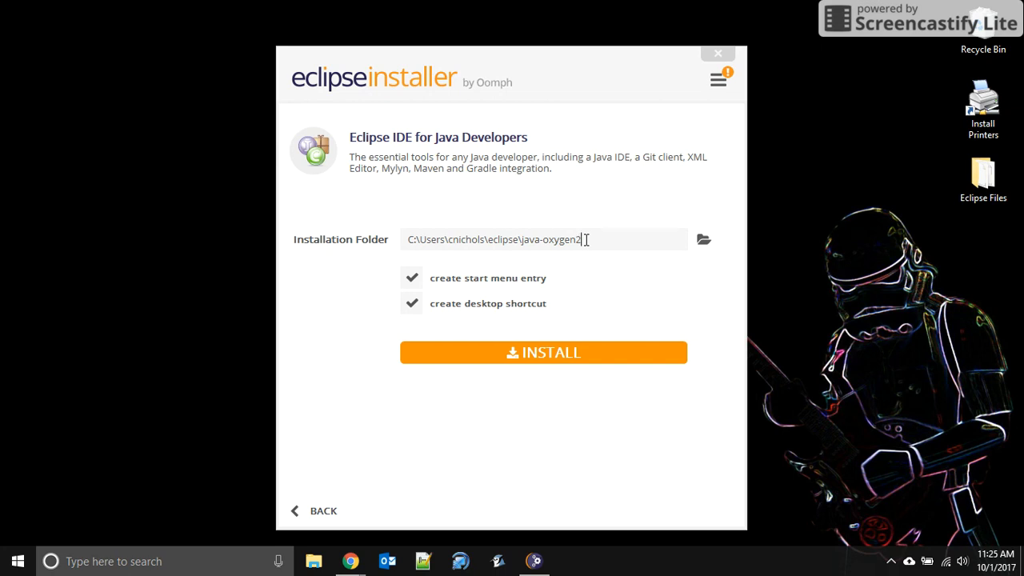
Install Eclipse into the proposed java-oxygen2 folder with only a desktop shortcut and no start menu entry, and launch it.
click(411, 277)
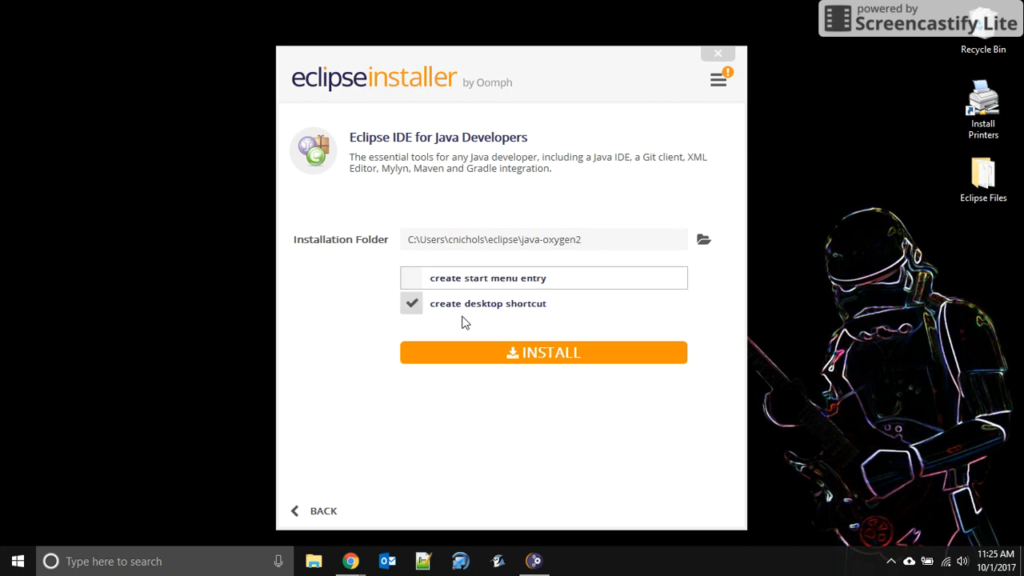
click(533, 355)
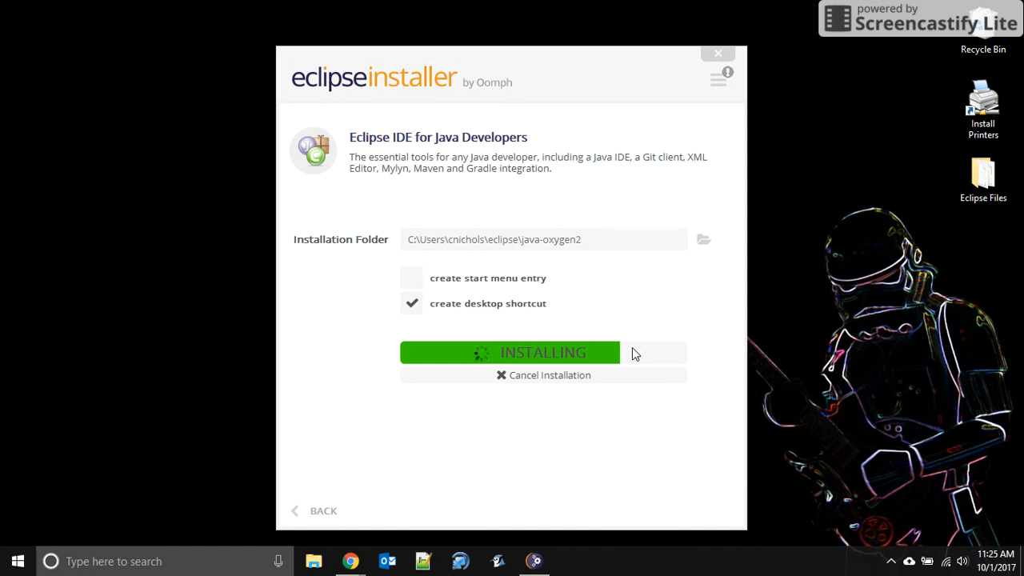
mouse_move(629, 356)
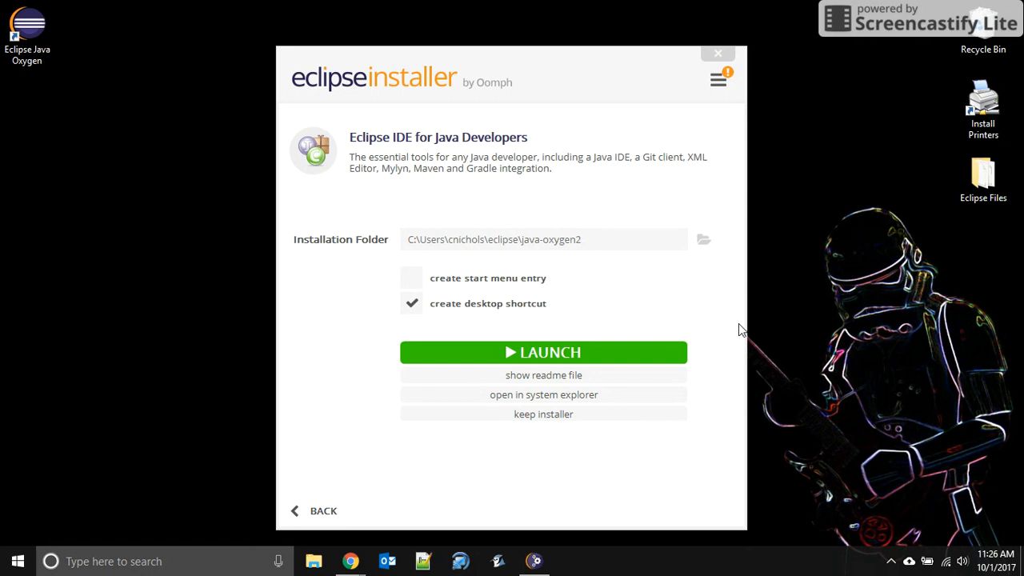
click(590, 360)
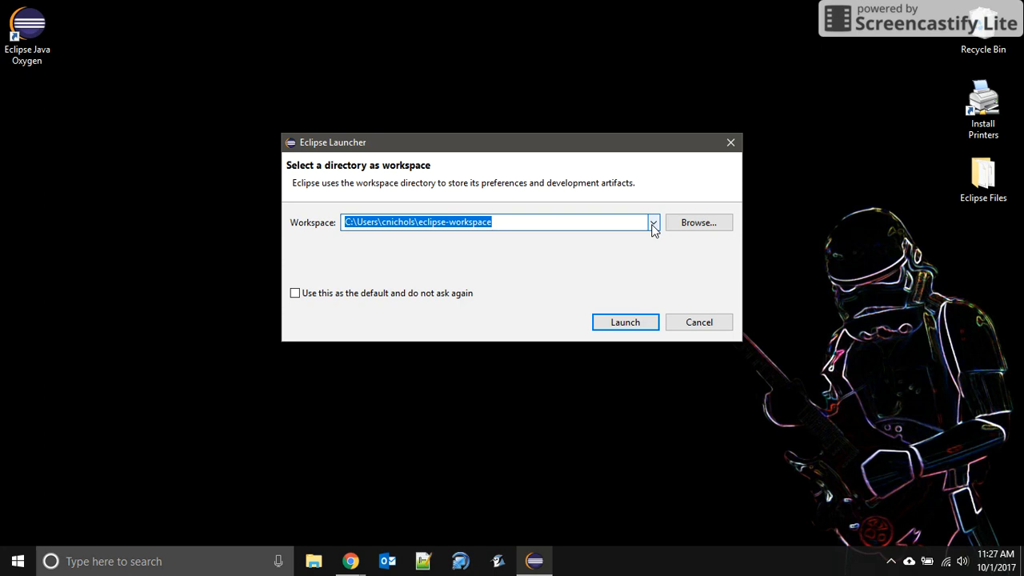
Browse to the eclipse-workspace folder as the workspace, make it the default without asking again, and launch Eclipse.
click(682, 226)
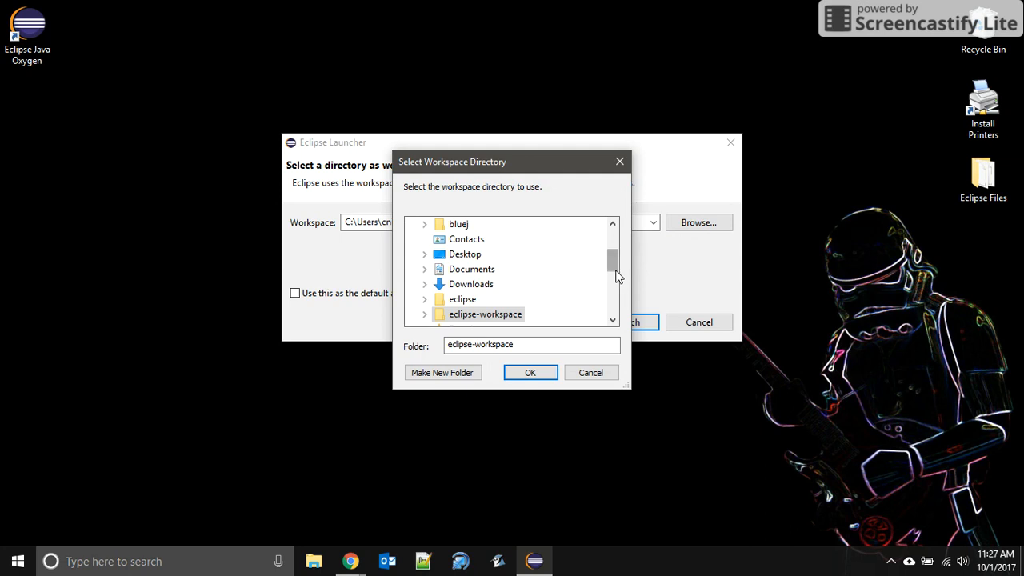
drag(614, 268, 614, 244)
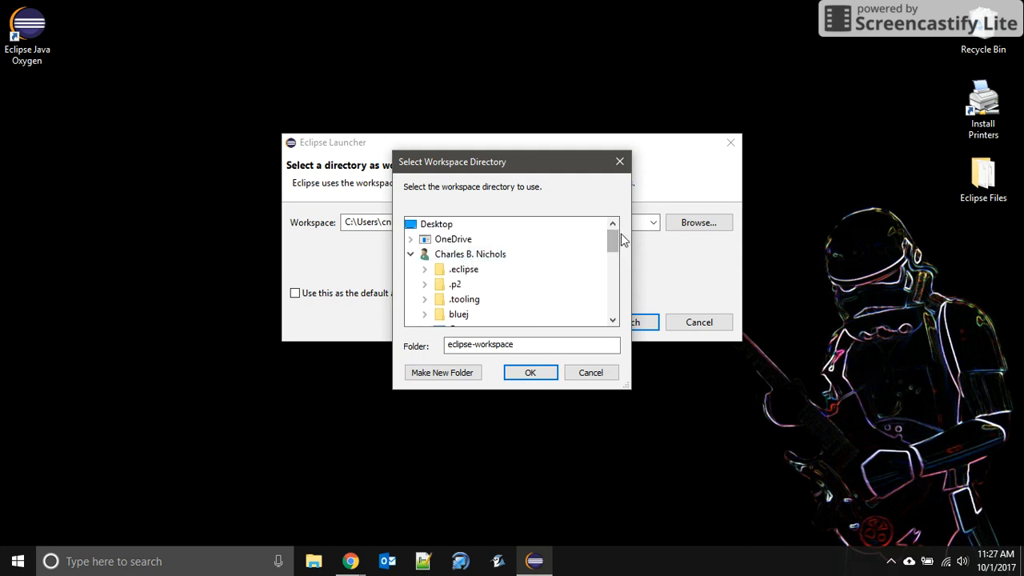
drag(616, 242, 616, 263)
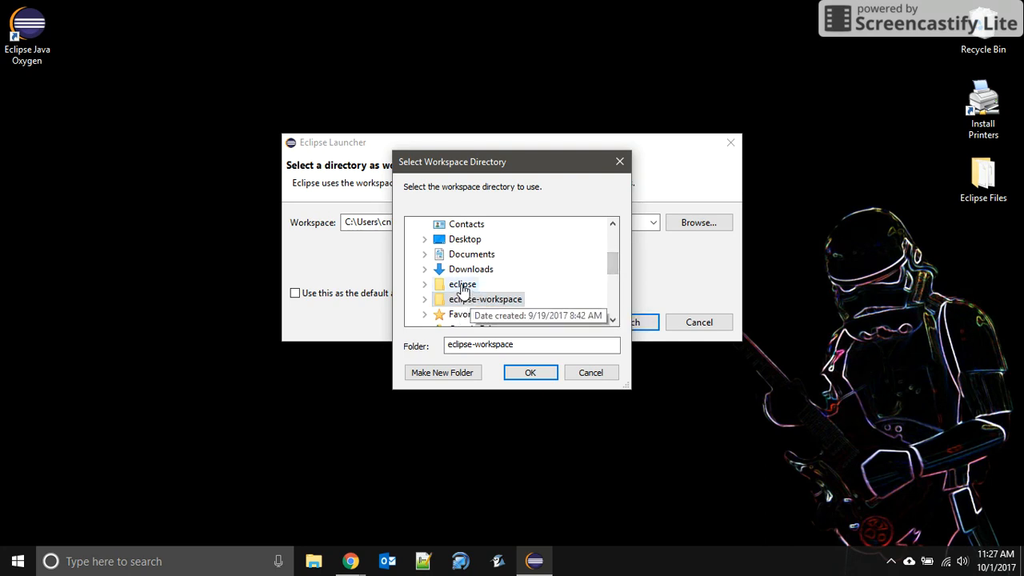
click(424, 299)
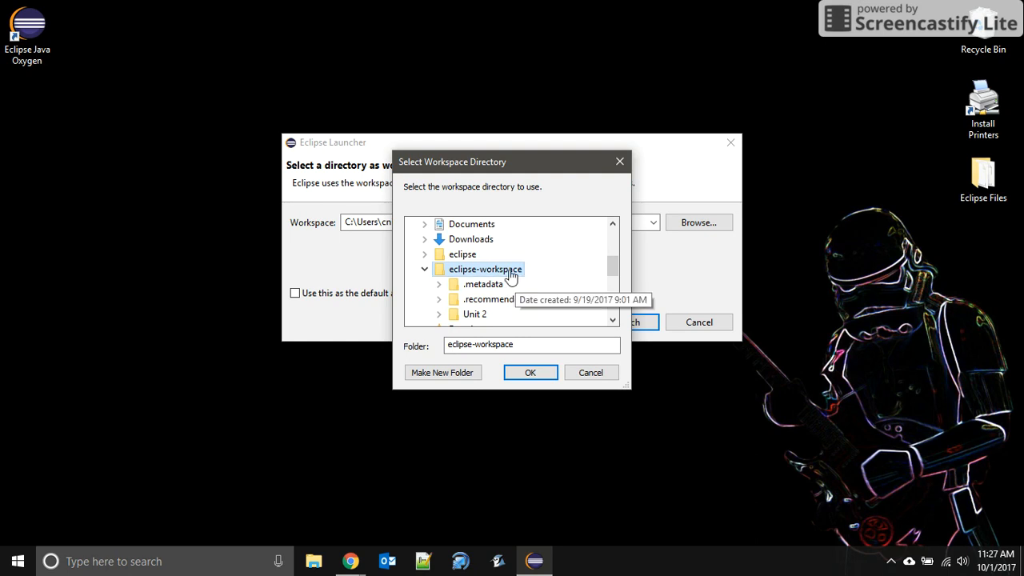
click(527, 373)
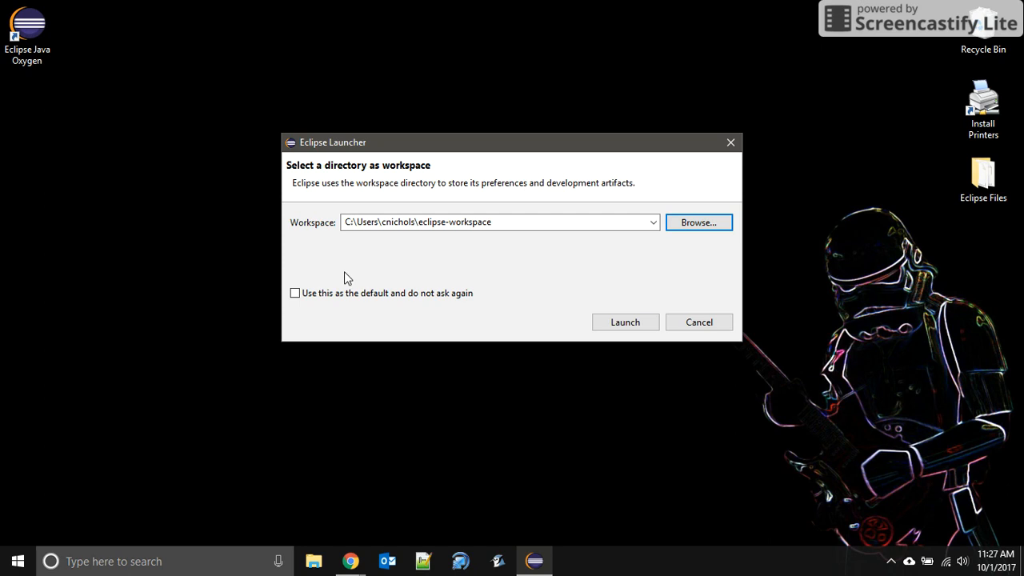
click(295, 293)
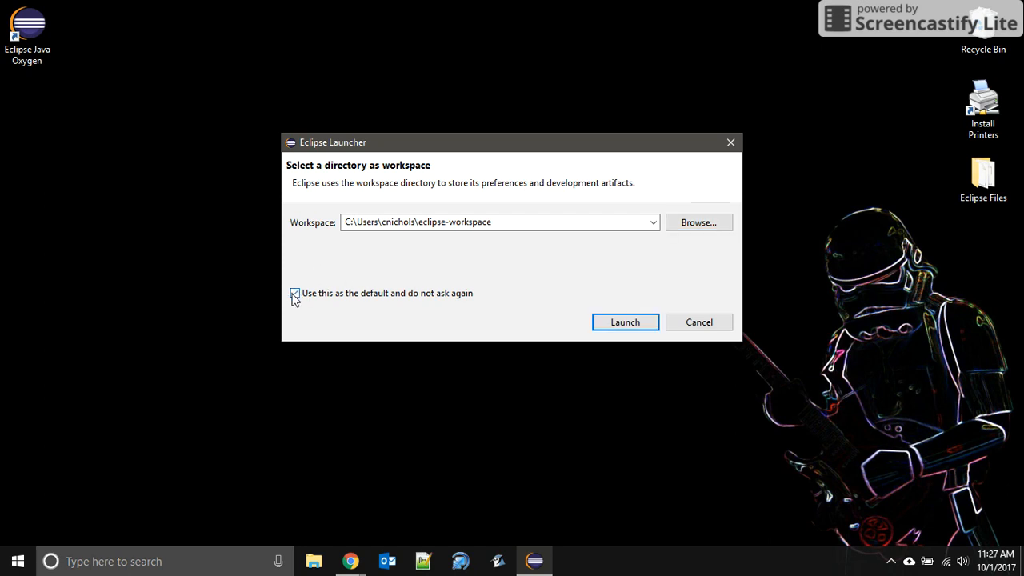
click(624, 323)
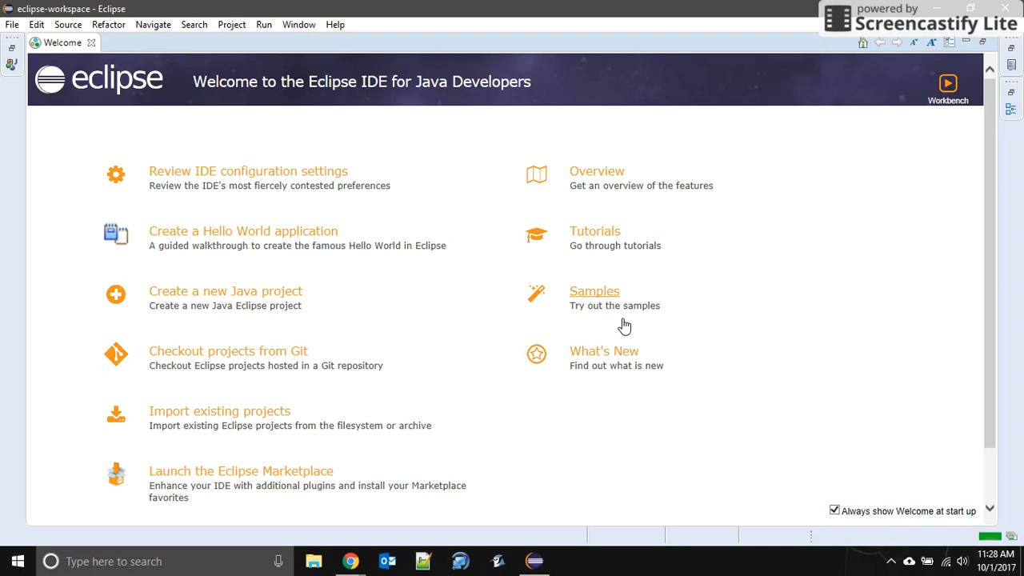
Close the Welcome page and expand the Unit 2 project down to its default package's files in a slightly narrowed Package Explorer.
click(91, 43)
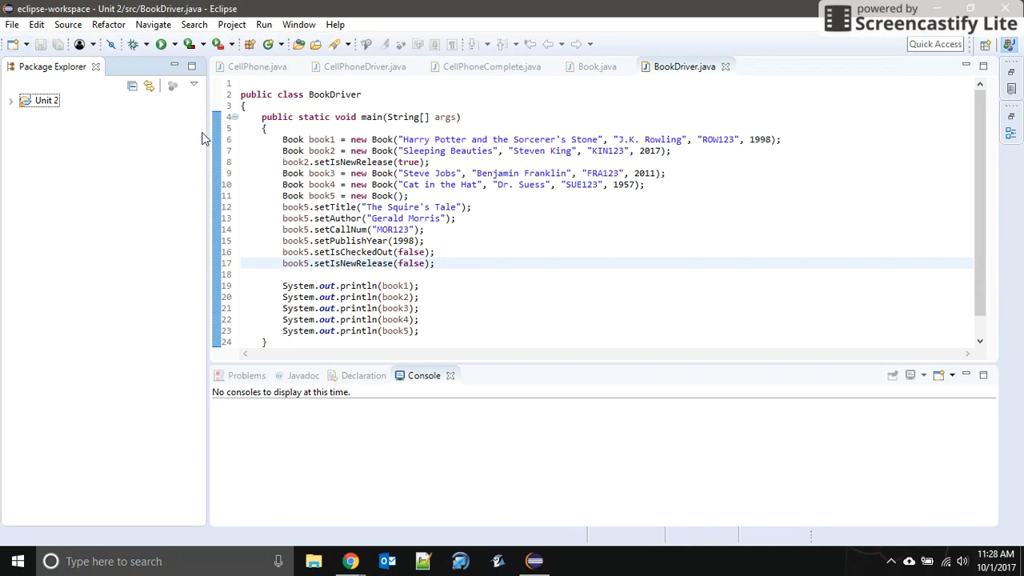
drag(206, 132, 176, 132)
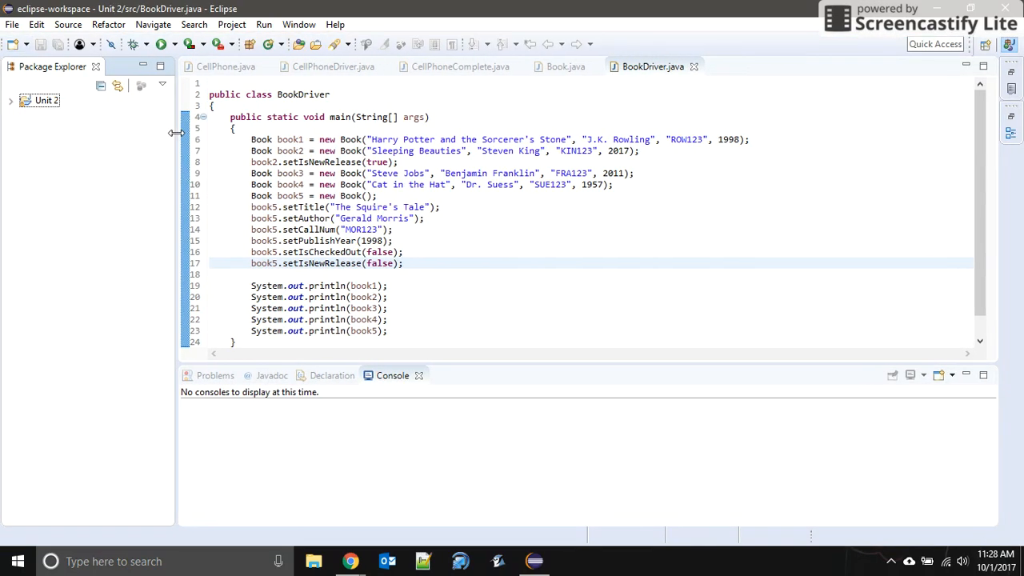
click(10, 101)
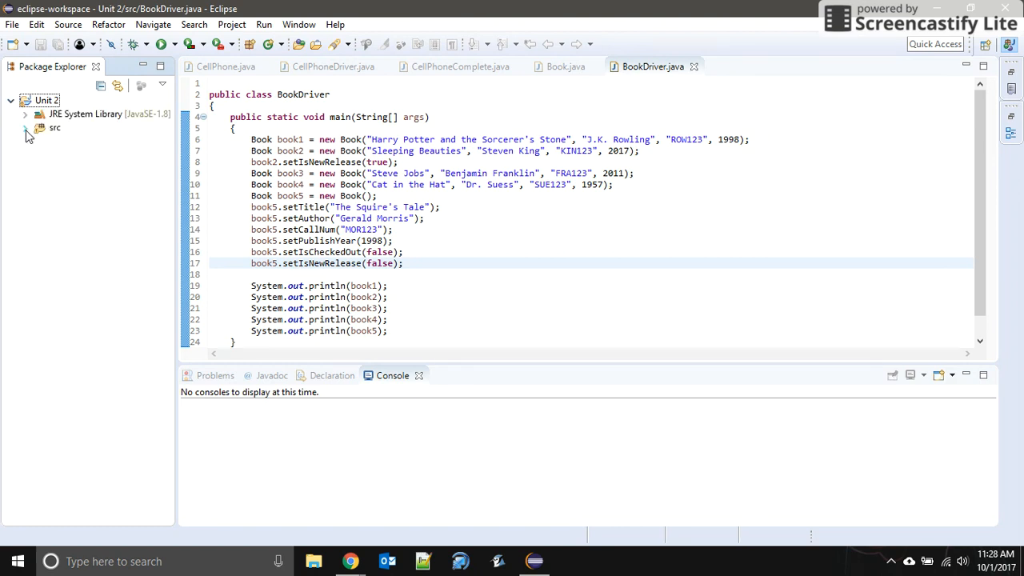
click(25, 127)
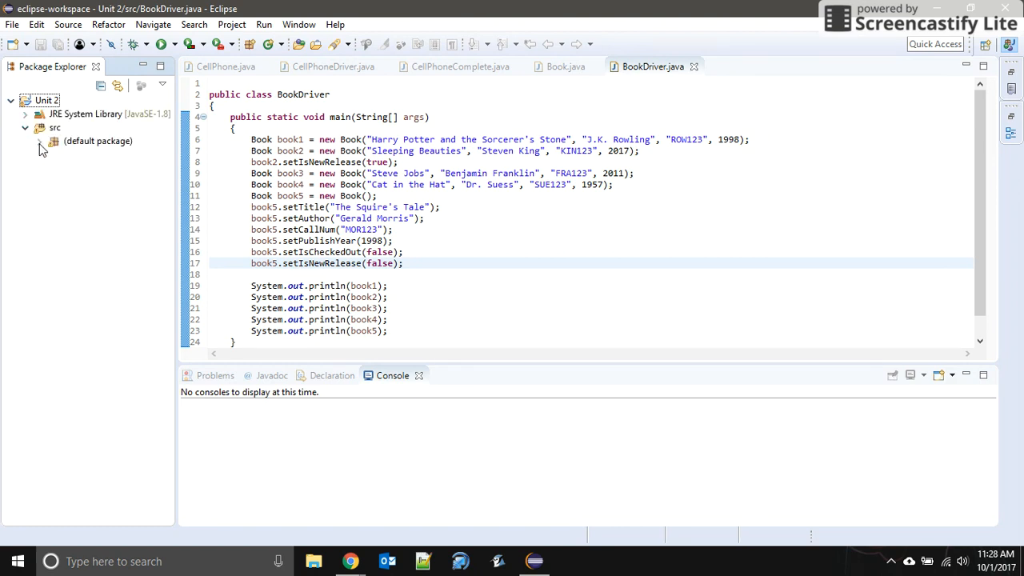
click(40, 141)
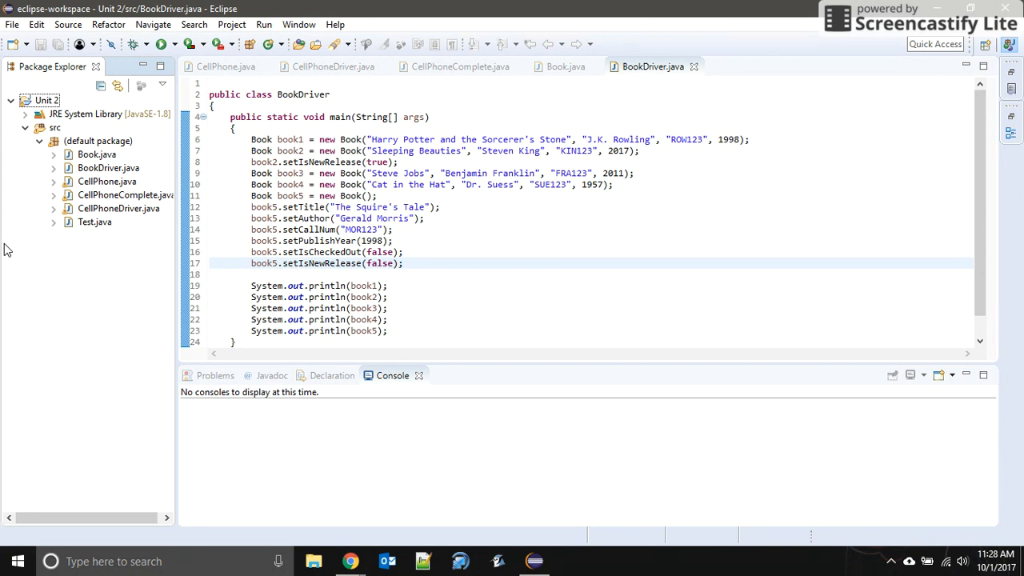
mouse_move(355, 562)
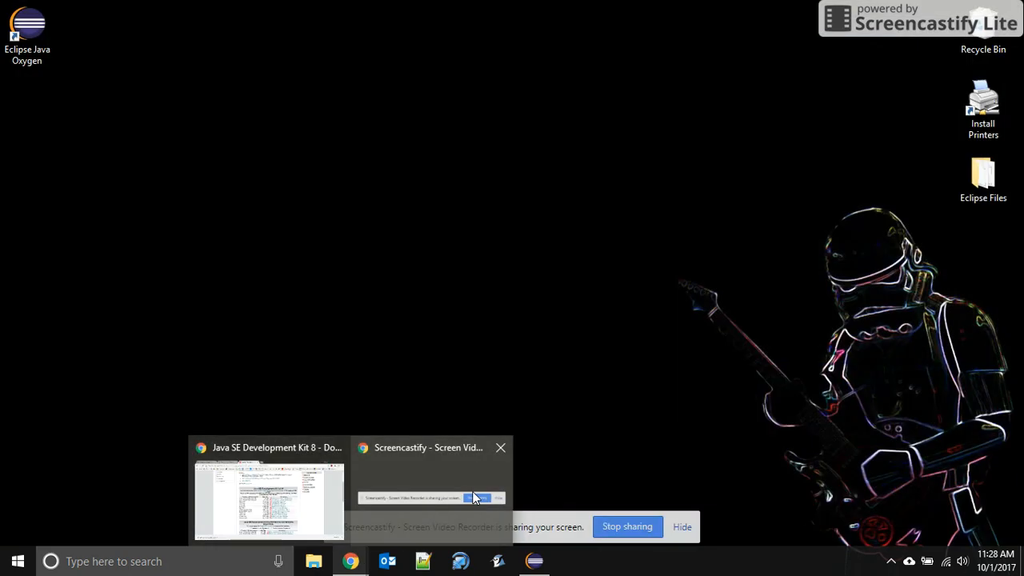
click(472, 491)
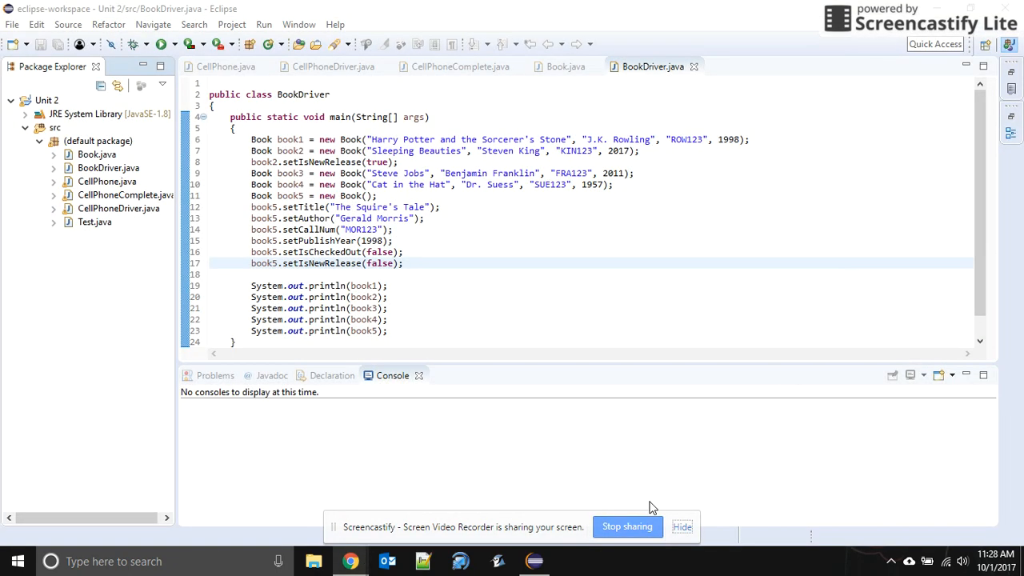